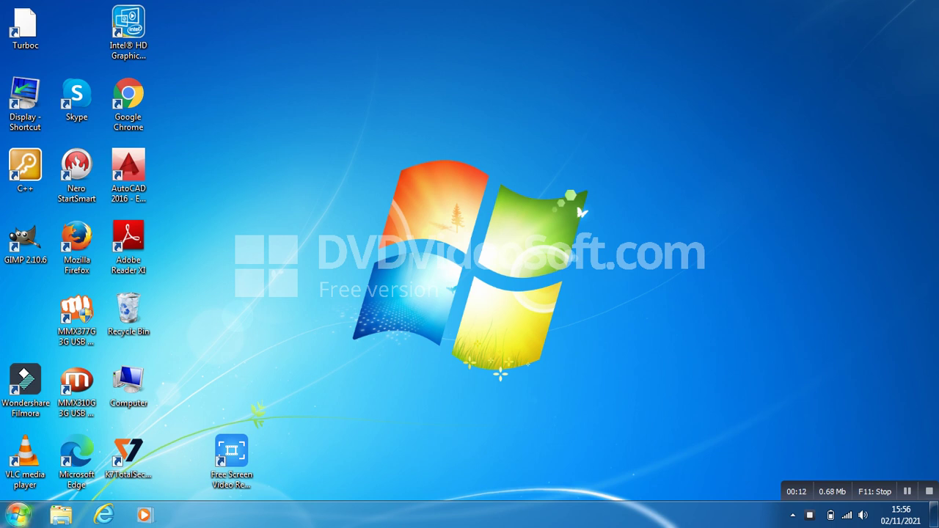
Step: Launch GIMP 2.10.6 from the Windows 7 Start menu
left_click(18, 515)
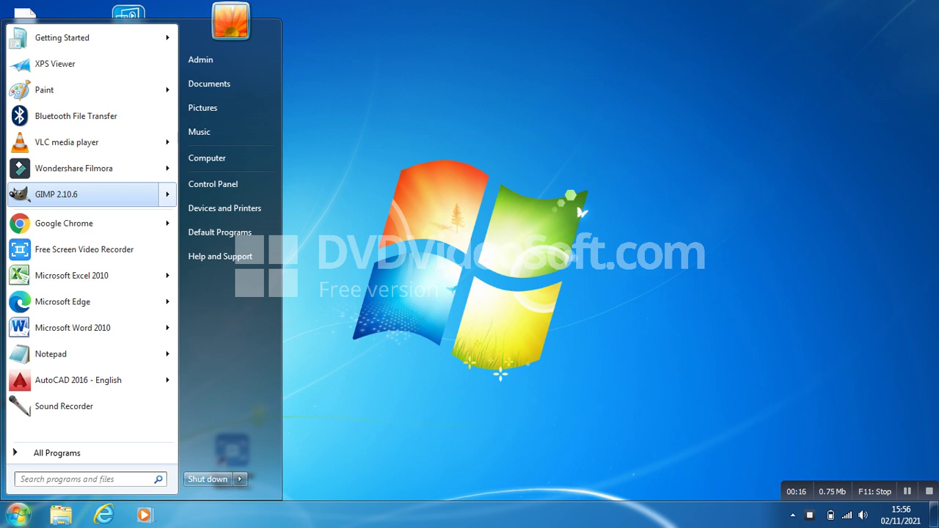
key("Escape")
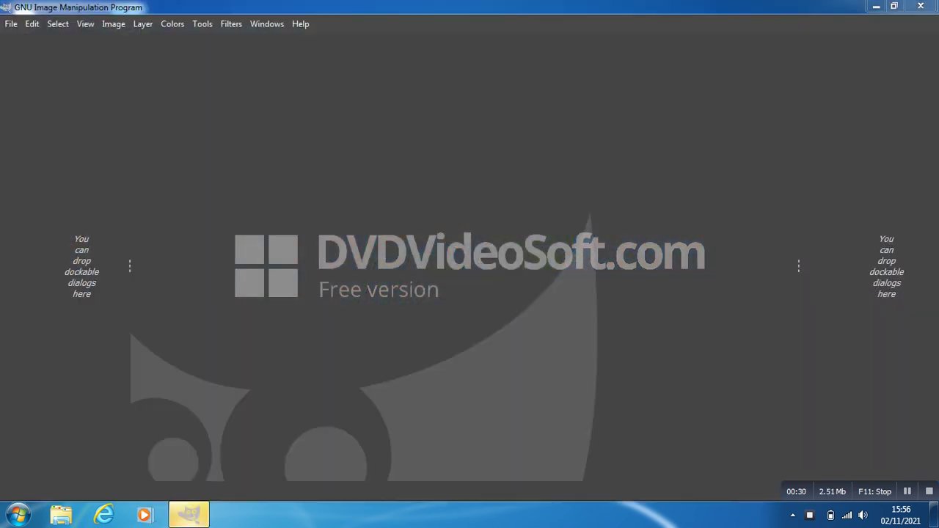
Step: Open pink.jpg from the Recently Used list in the Open Image dialog
key("alt+f")
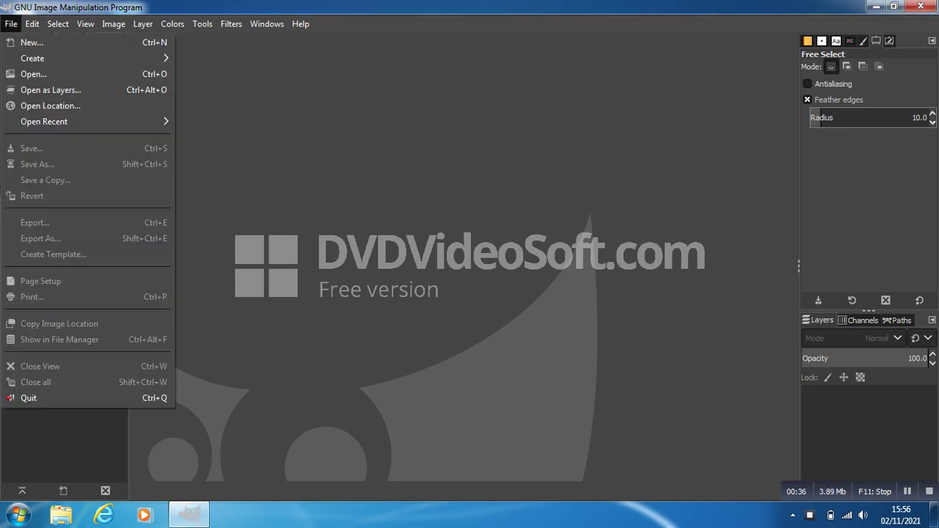
key("Down")
key("Down")
key("Down")
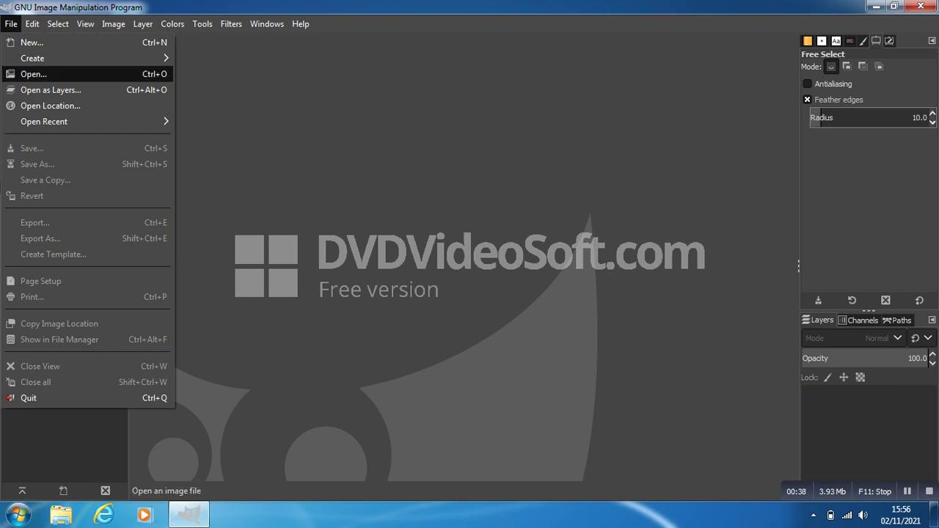
key("Return")
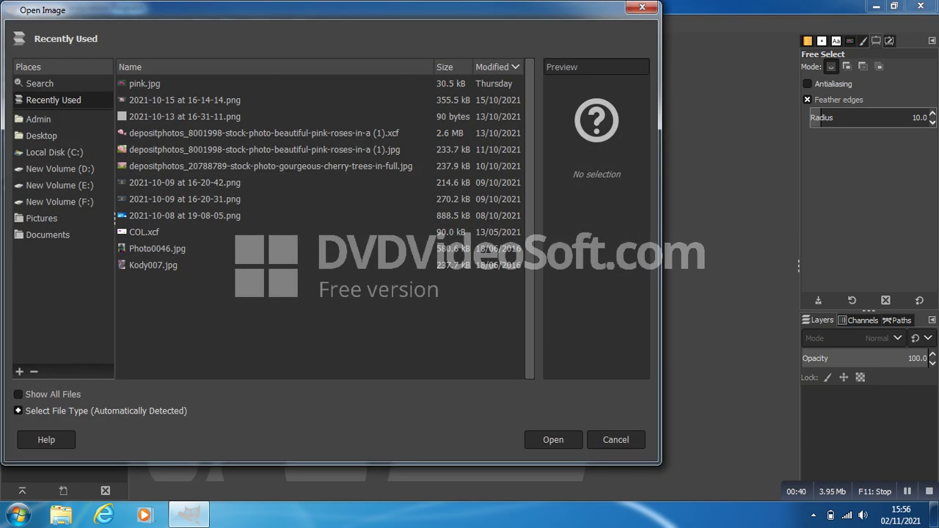
left_click(144, 84)
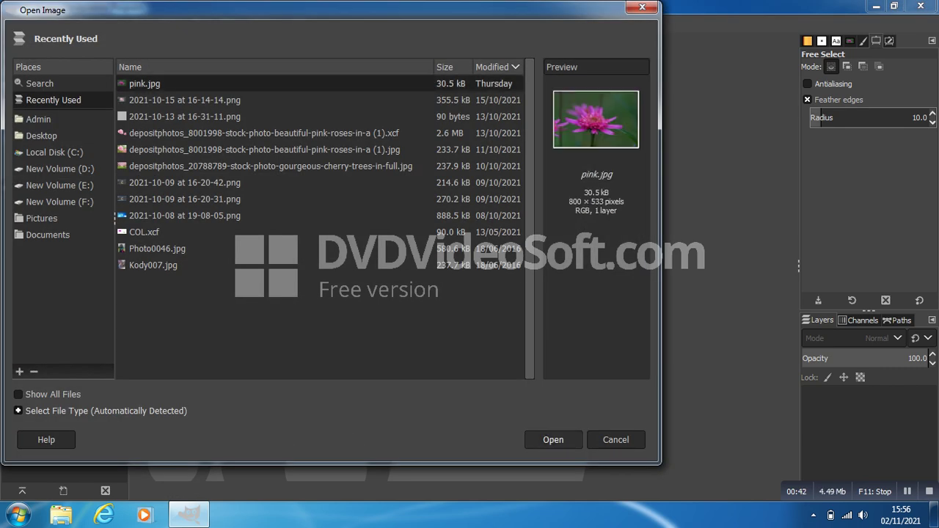
key("Return")
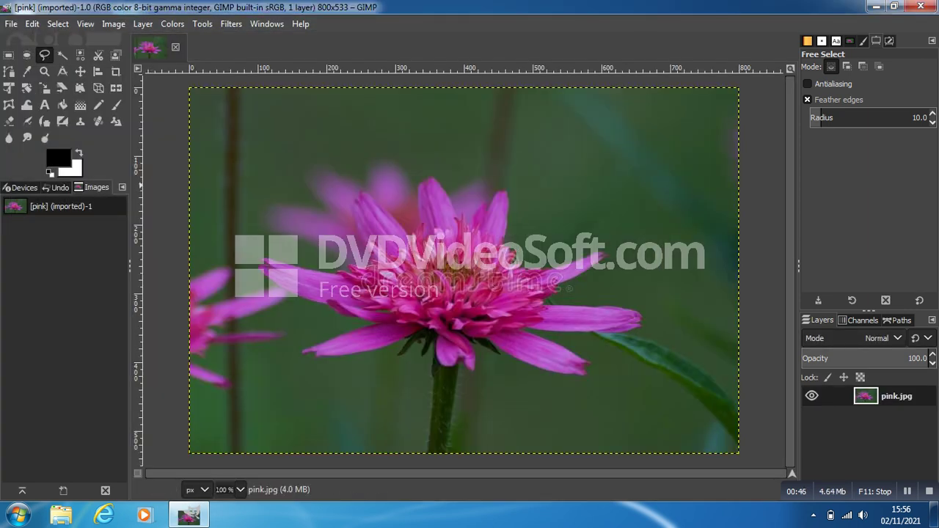
Step: Zoom the pink.jpg view with View > Zoom > Fit Image in Window
key("alt+v")
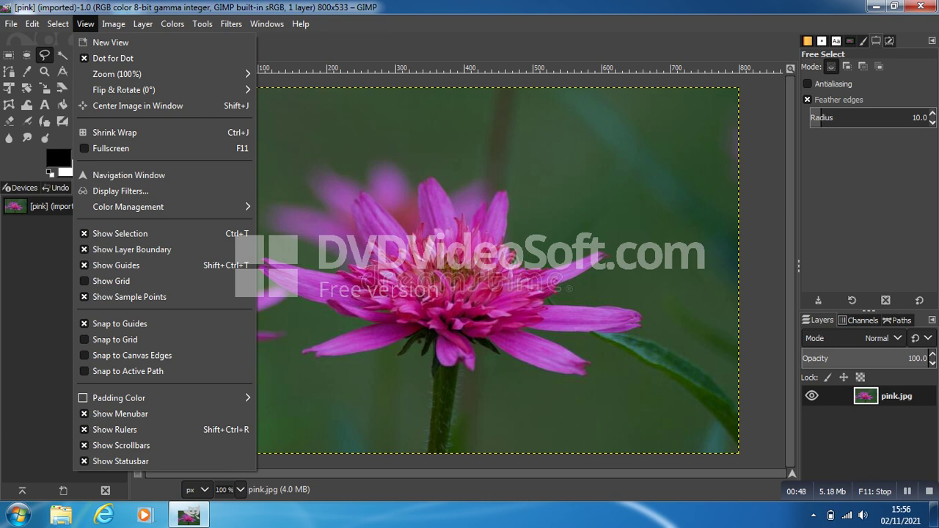
key("Down")
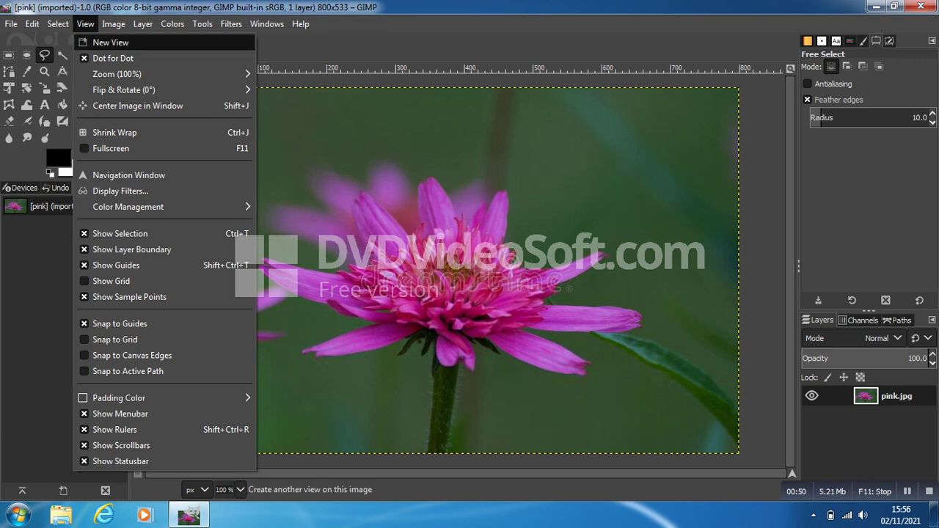
key("Down")
key("Down")
key("Right")
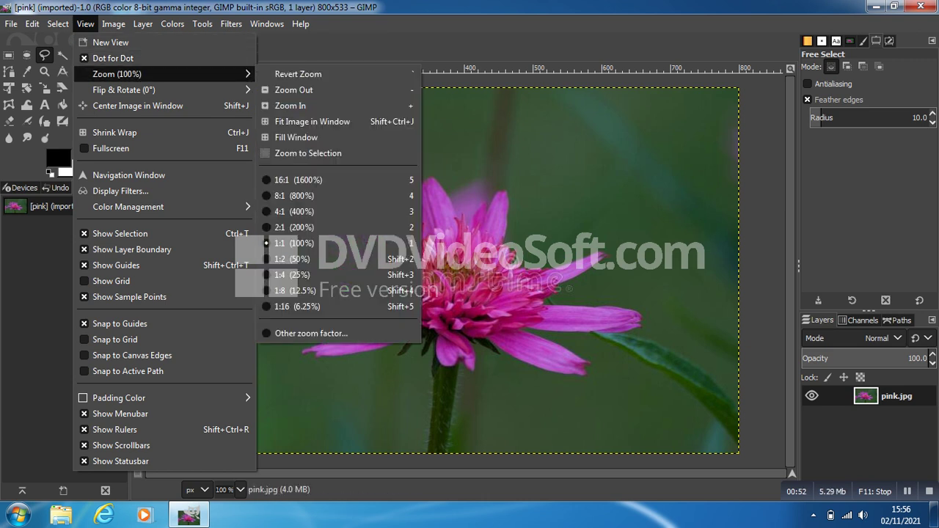
key("Down")
key("Down")
key("Down")
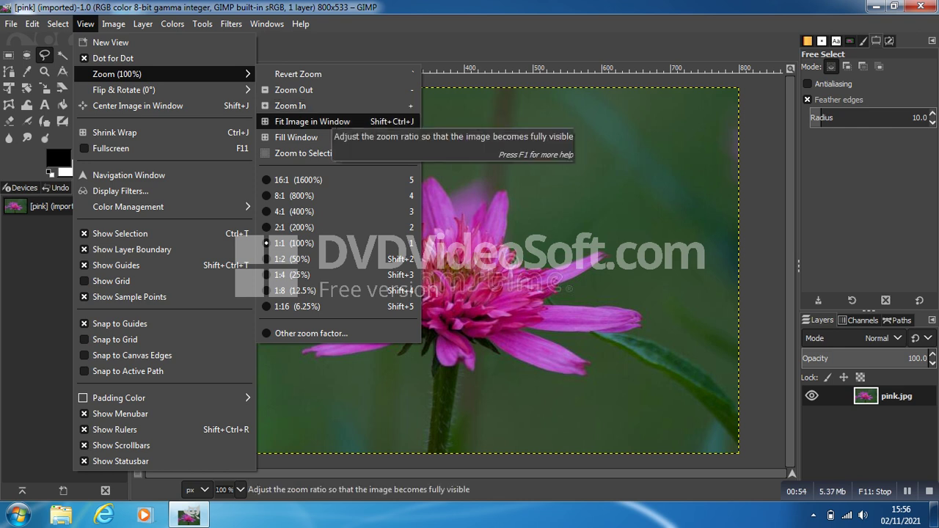
key("Return")
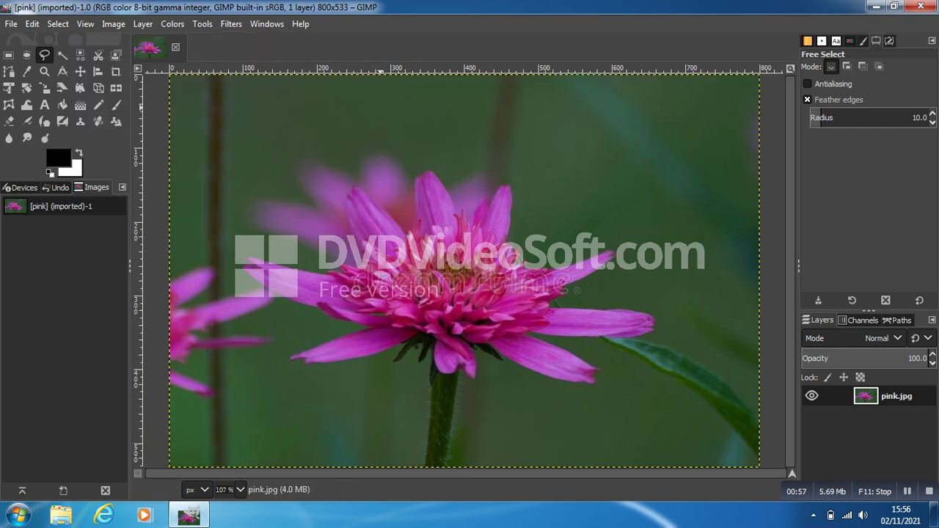
key("alt+l")
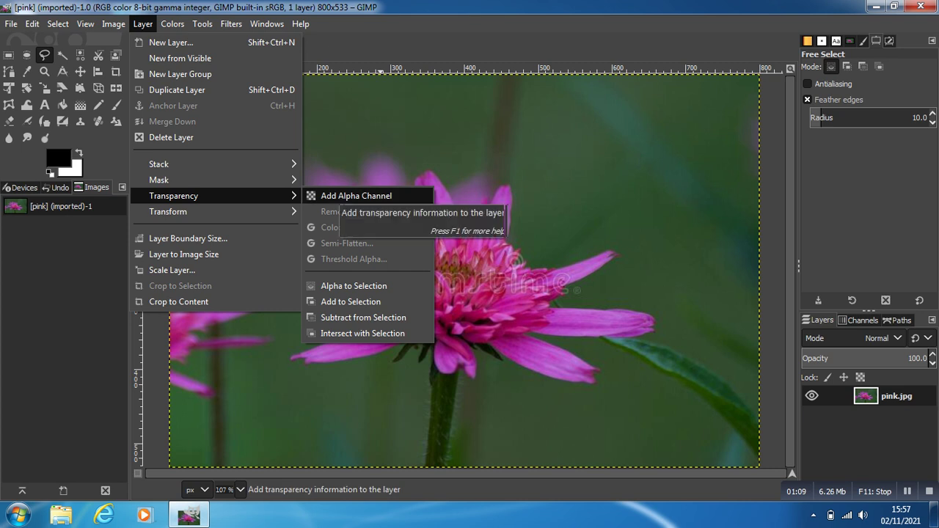
Step: Add an alpha channel to the photo's layer via Layer > Transparency
left_click(323, 196)
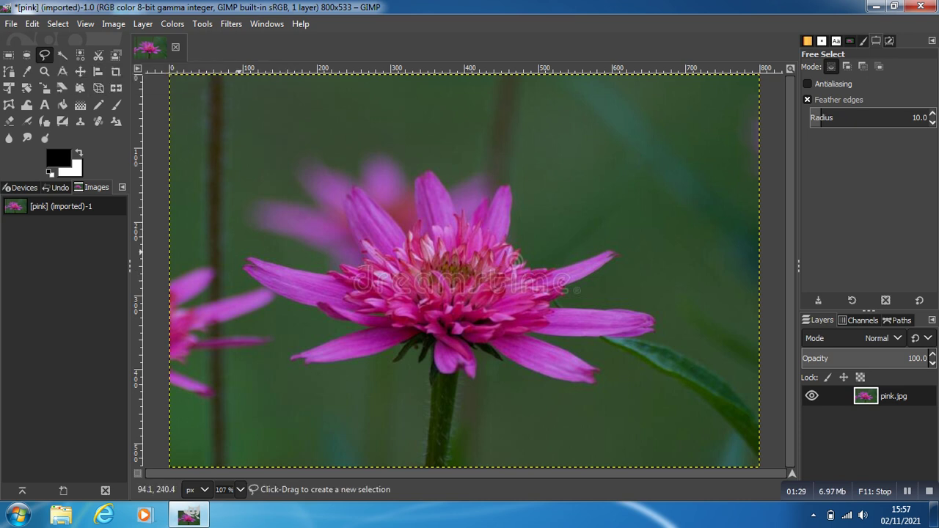
Step: Trace a closed Free Select outline around the flower petals and stem, then commit it
mouse_move(239, 267)
left_mouse_down()
mouse_move(271, 258)
mouse_move(333, 274)
left_mouse_up()
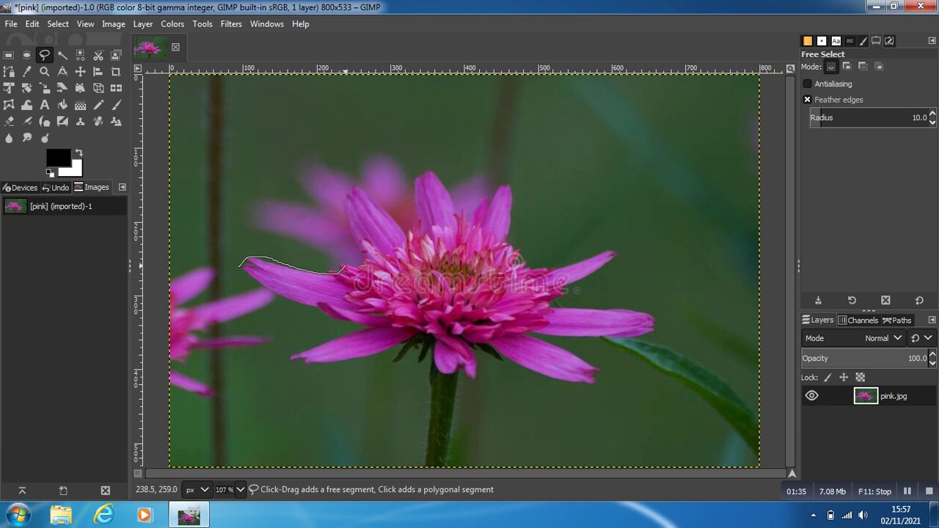
mouse_move(338, 274)
left_mouse_down()
mouse_move(366, 257)
mouse_move(343, 212)
mouse_move(383, 210)
mouse_move(406, 224)
mouse_move(415, 174)
mouse_move(476, 217)
mouse_move(520, 203)
mouse_move(511, 214)
mouse_move(573, 260)
mouse_move(618, 246)
mouse_move(560, 300)
left_mouse_up()
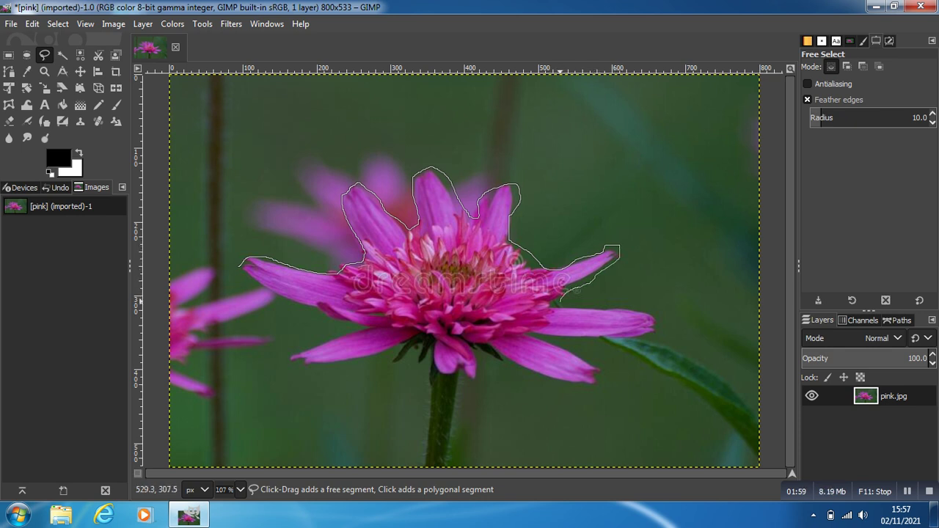
mouse_move(560, 300)
left_mouse_down()
mouse_move(647, 310)
mouse_move(657, 324)
mouse_move(632, 340)
mouse_move(535, 336)
mouse_move(602, 370)
mouse_move(591, 387)
mouse_move(539, 379)
mouse_move(475, 348)
mouse_move(451, 449)
mouse_move(443, 460)
mouse_move(420, 462)
mouse_move(426, 362)
mouse_move(292, 356)
mouse_move(317, 341)
mouse_move(355, 337)
mouse_move(353, 325)
mouse_move(264, 294)
mouse_move(243, 259)
left_mouse_up()
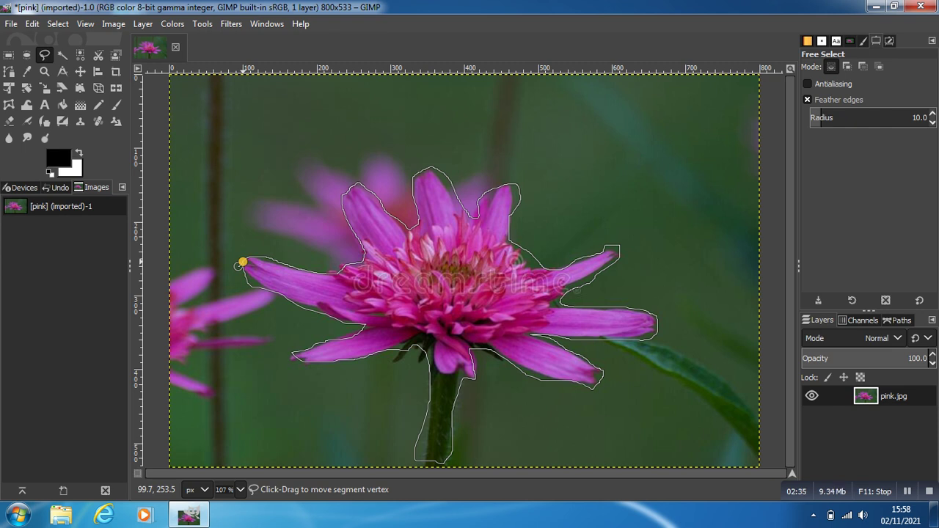
key("Return")
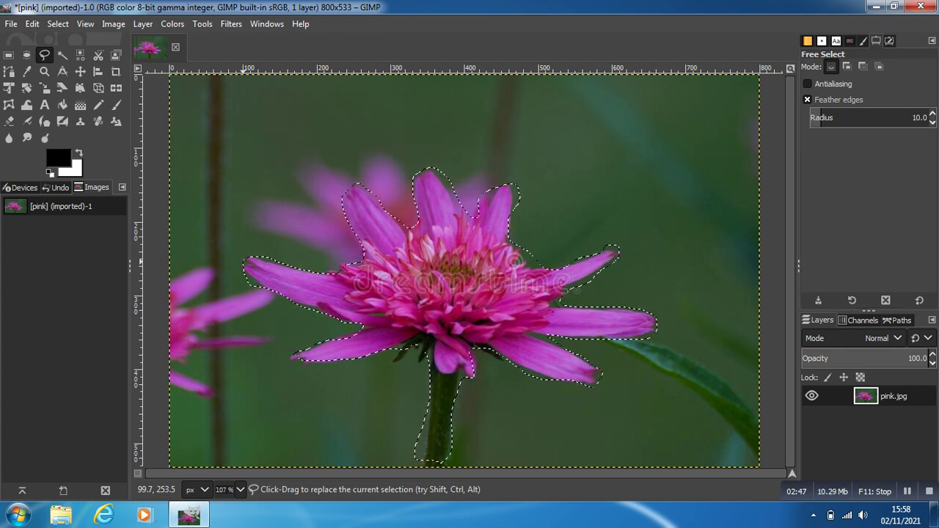
Step: Feather the flower outline by 5 px, then invert it to select the background
left_click(58, 23)
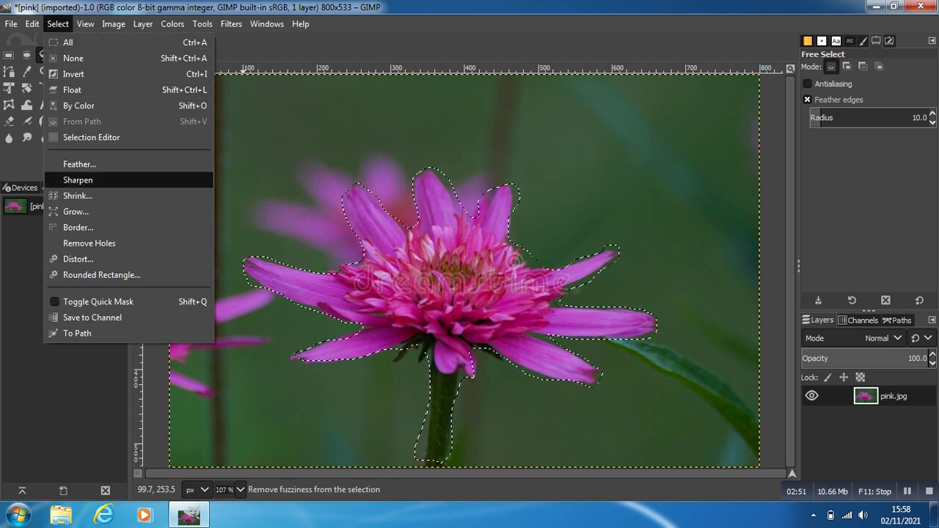
left_click(79, 163)
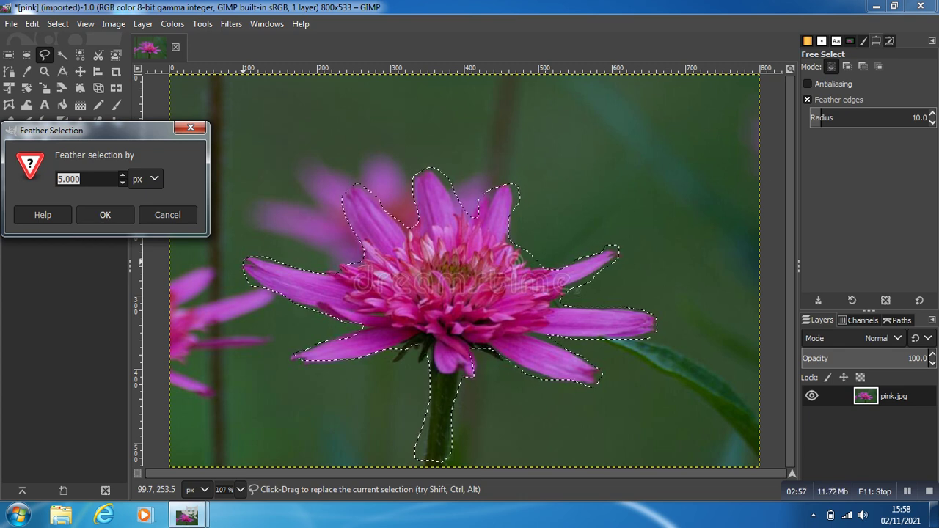
key("Return")
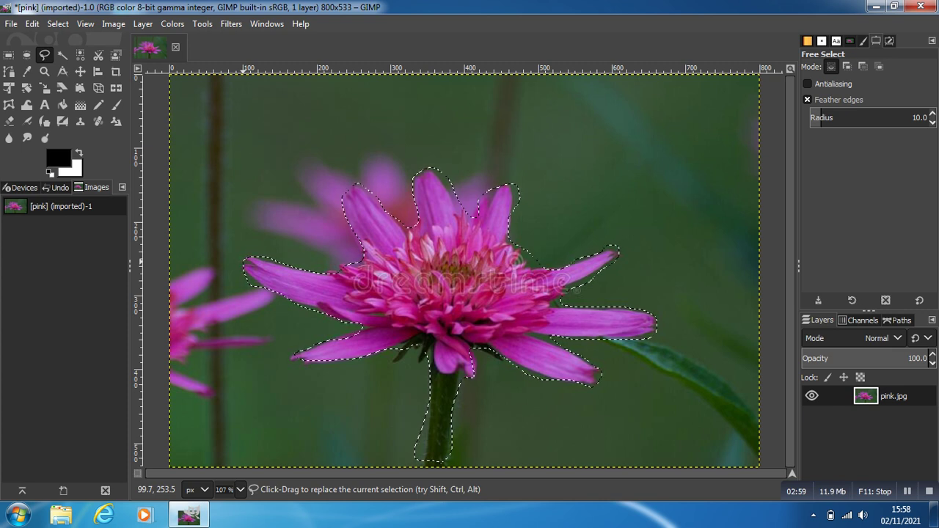
key("alt+s")
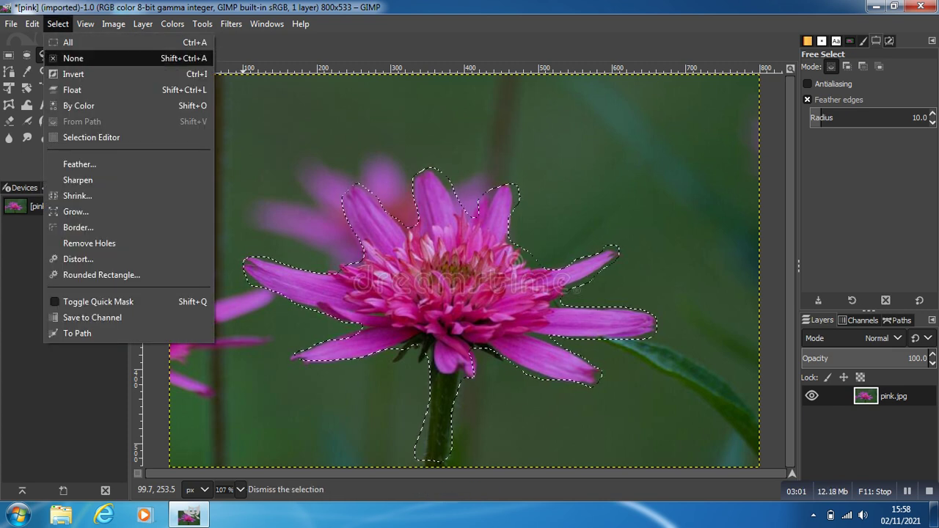
left_click(74, 74)
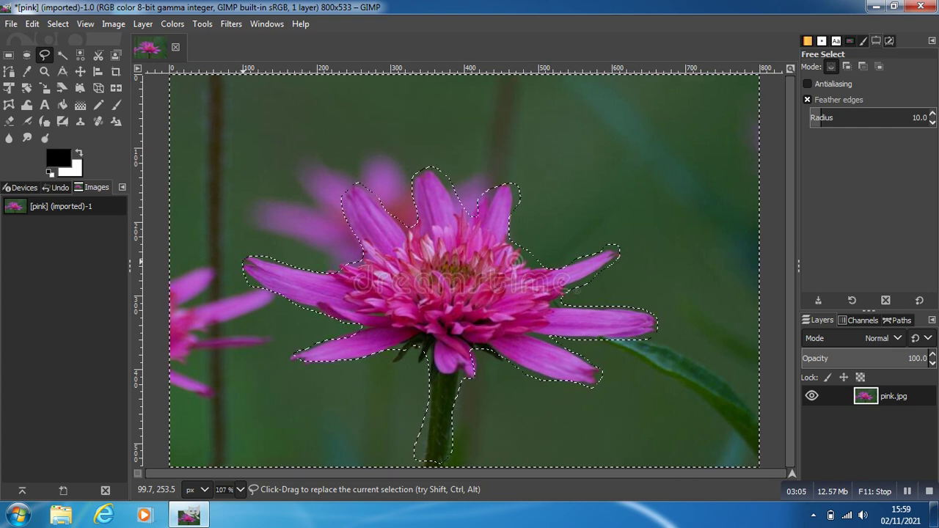
Step: Delete the selected background pixels with Edit > Clear
key("alt+e")
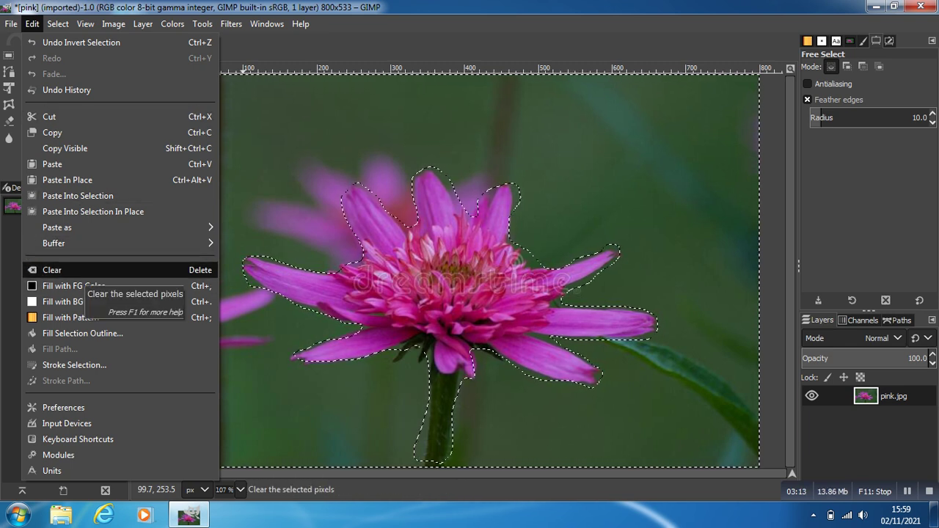
left_click(52, 270)
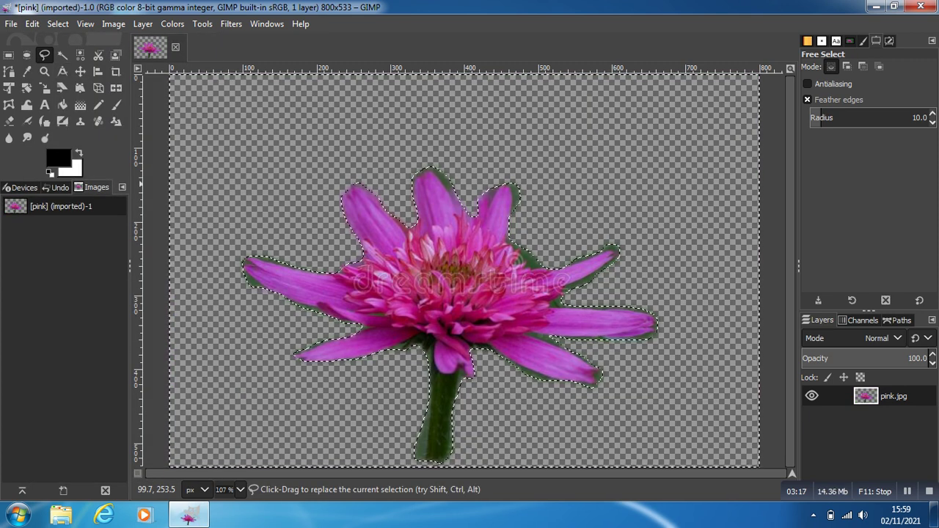
left_click(57, 23)
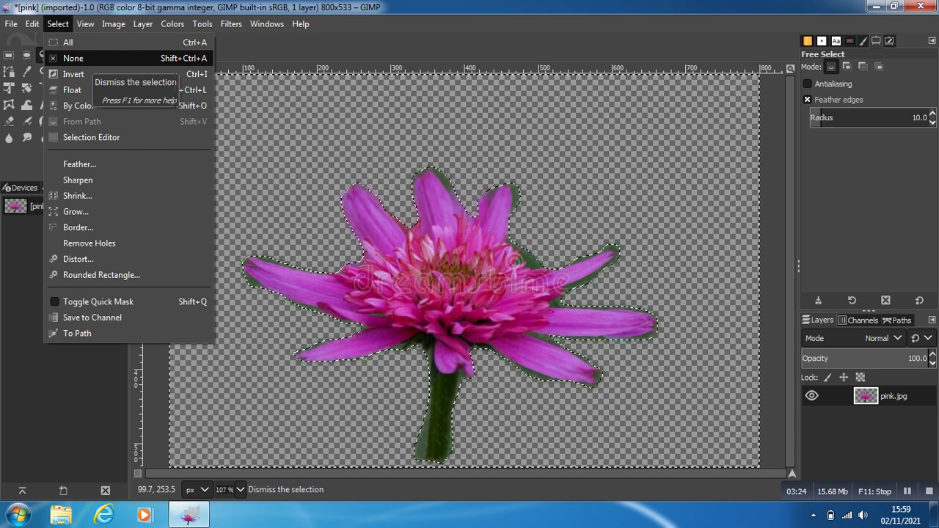
Step: Remove the selection with Select > None
left_click(81, 58)
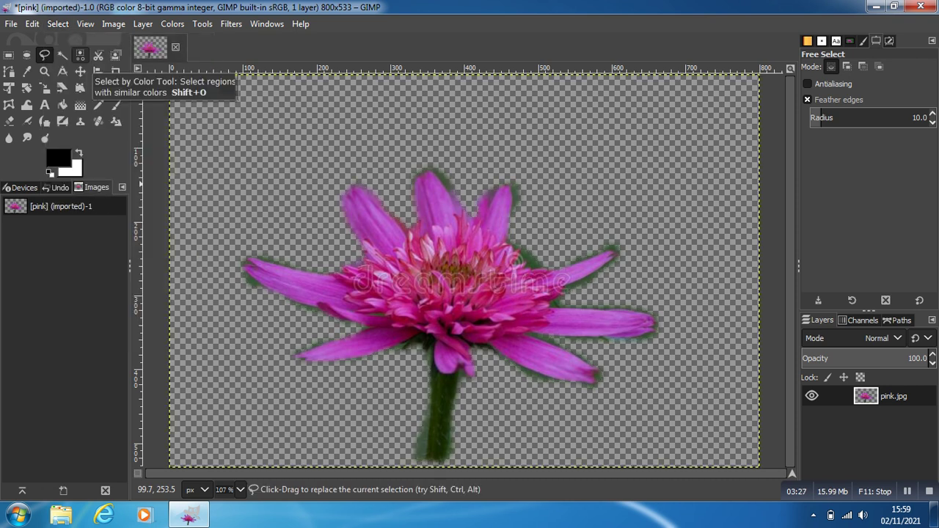